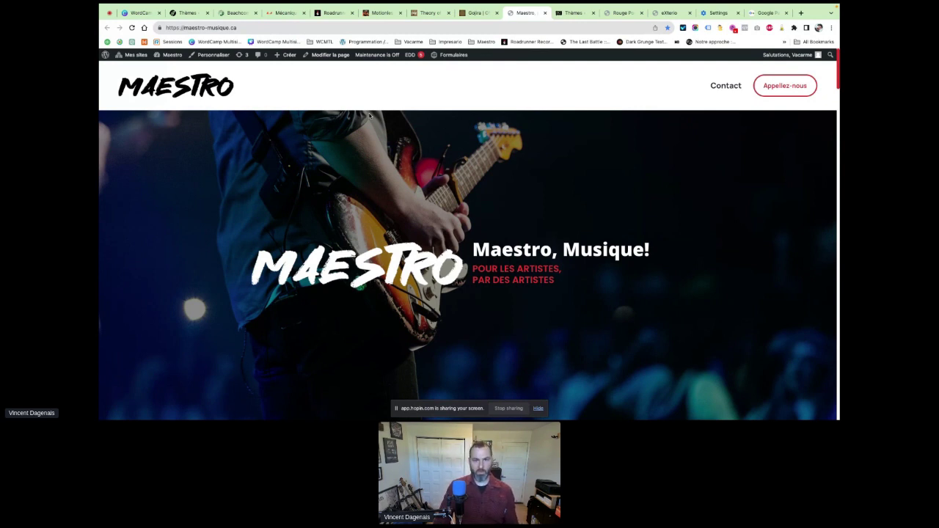
Examine the Maestro home page, including its Fonctionnalités cards, and the list of sites in its network
{"action": "scroll", "coordinate": [371, 116], "scroll_direction": "down", "scroll_amount": 4}
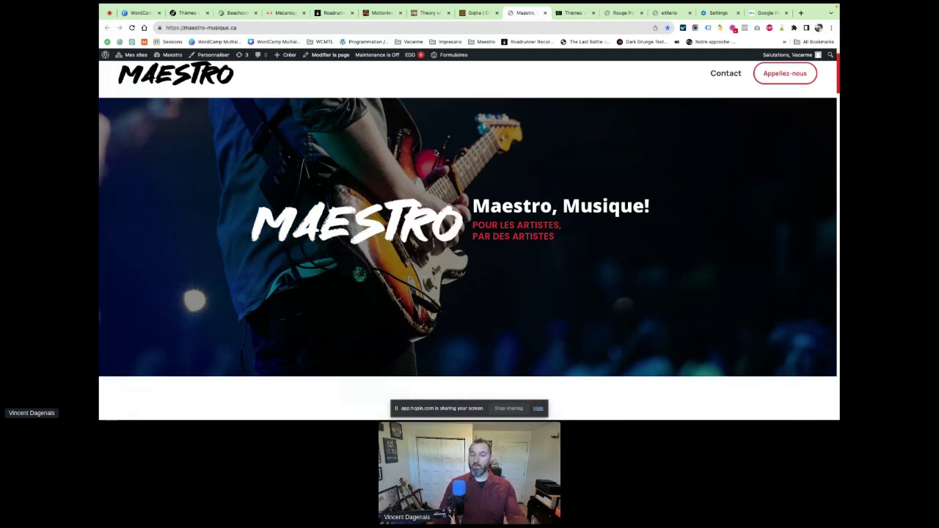
{"action": "scroll", "coordinate": [436, 152], "scroll_direction": "down", "scroll_amount": 9}
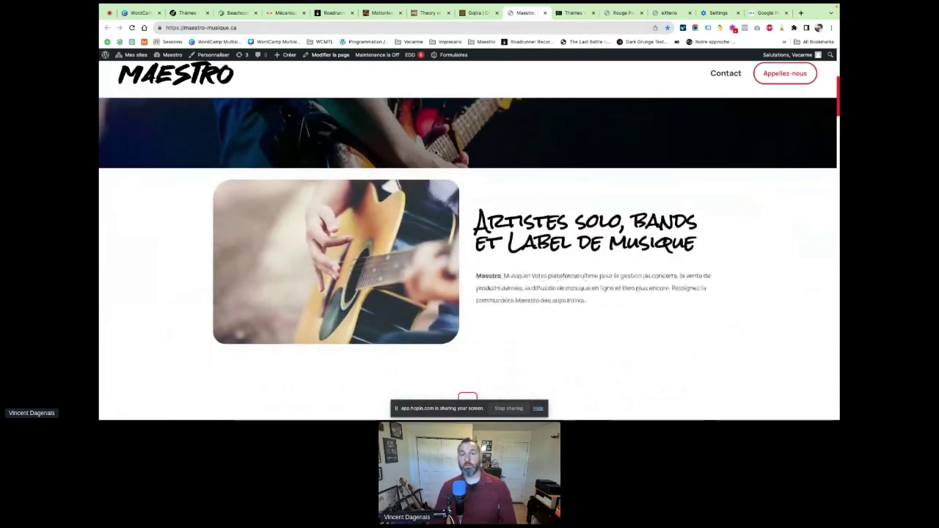
{"action": "scroll", "coordinate": [436, 152], "scroll_direction": "down", "scroll_amount": 11}
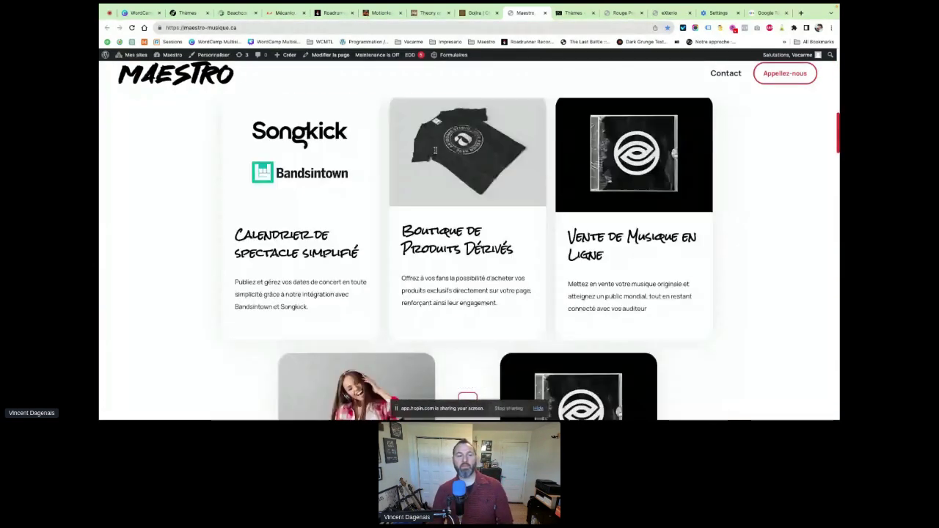
{"action": "scroll", "coordinate": [437, 161], "scroll_direction": "up", "scroll_amount": 11}
{"action": "scroll", "coordinate": [437, 161], "scroll_direction": "up", "scroll_amount": 12}
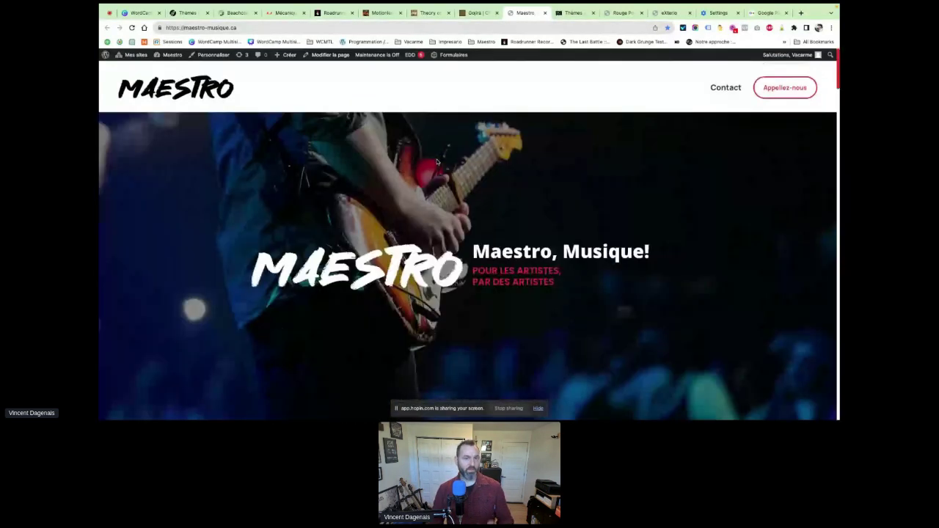
{"action": "scroll", "coordinate": [437, 162], "scroll_direction": "down", "scroll_amount": 10}
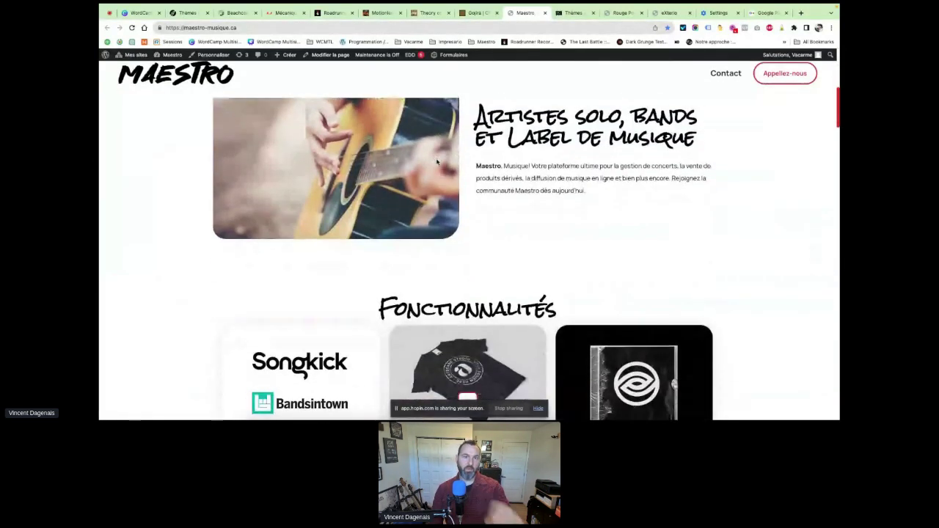
{"action": "scroll", "coordinate": [437, 162], "scroll_direction": "down", "scroll_amount": 6}
{"action": "scroll", "coordinate": [437, 161], "scroll_direction": "down", "scroll_amount": 6}
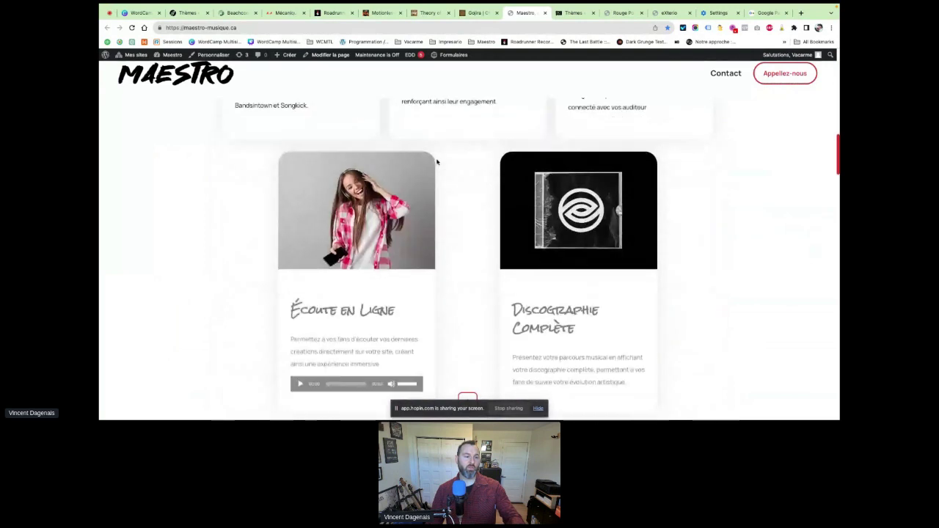
{"action": "scroll", "coordinate": [437, 161], "scroll_direction": "up", "scroll_amount": 20}
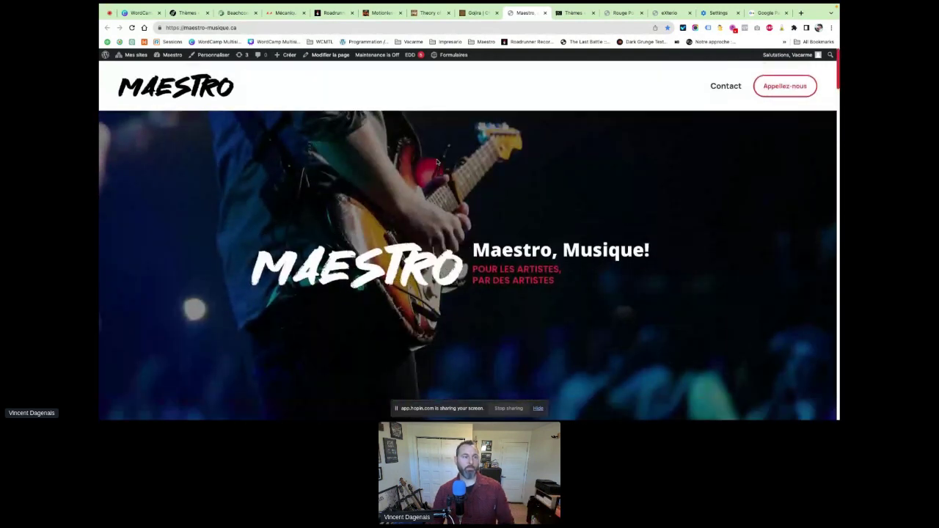
{"action": "mouse_move", "coordinate": [147, 62]}
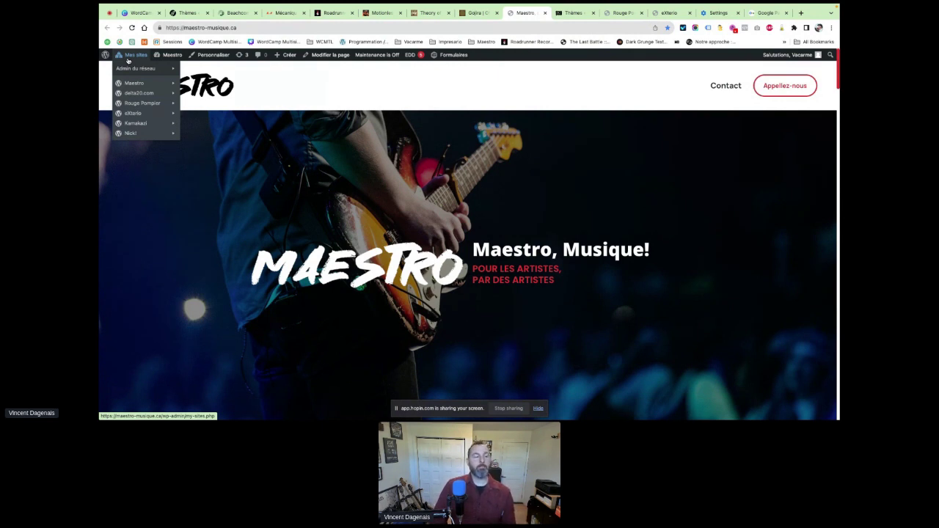
{"action": "mouse_move", "coordinate": [159, 97]}
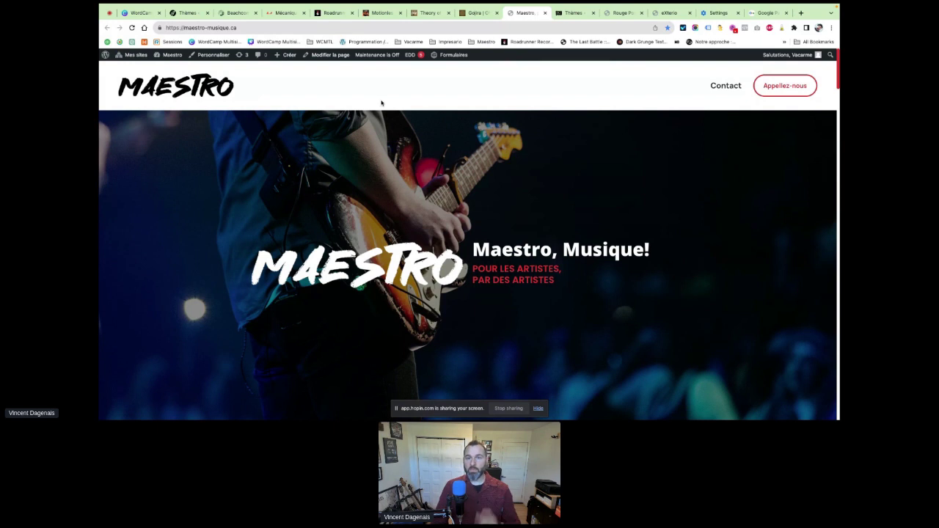
Check the installed themes of delta20.com, open its public site in a new tab and view the front page
{"action": "left_click", "coordinate": [569, 13]}
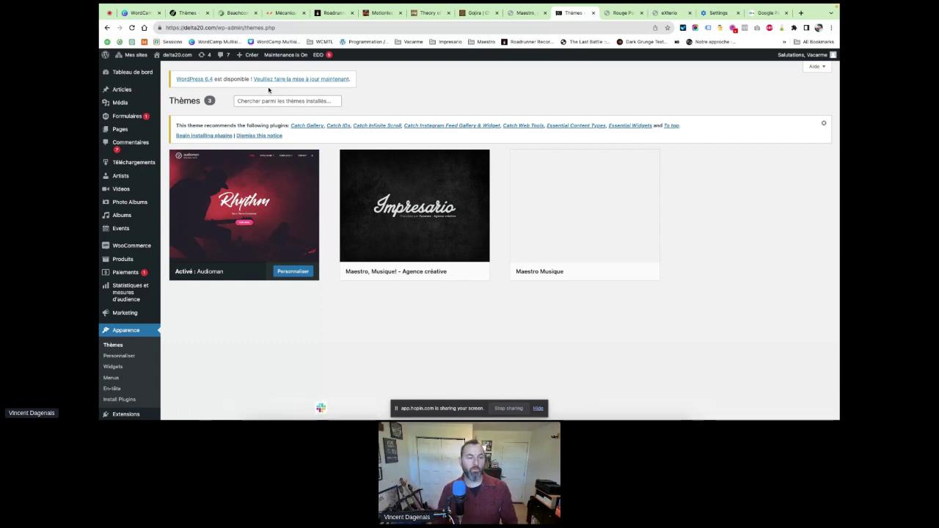
{"action": "mouse_move", "coordinate": [408, 211]}
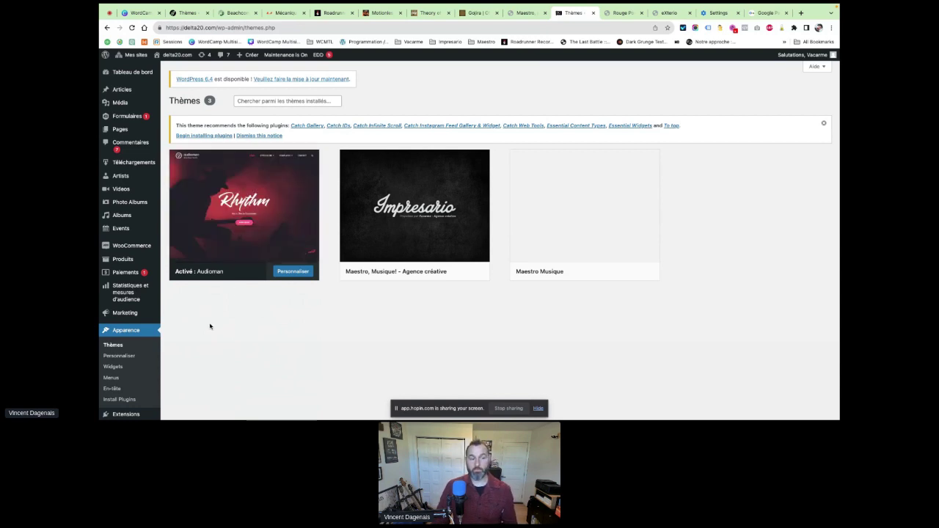
{"action": "middle_click", "coordinate": [172, 66]}
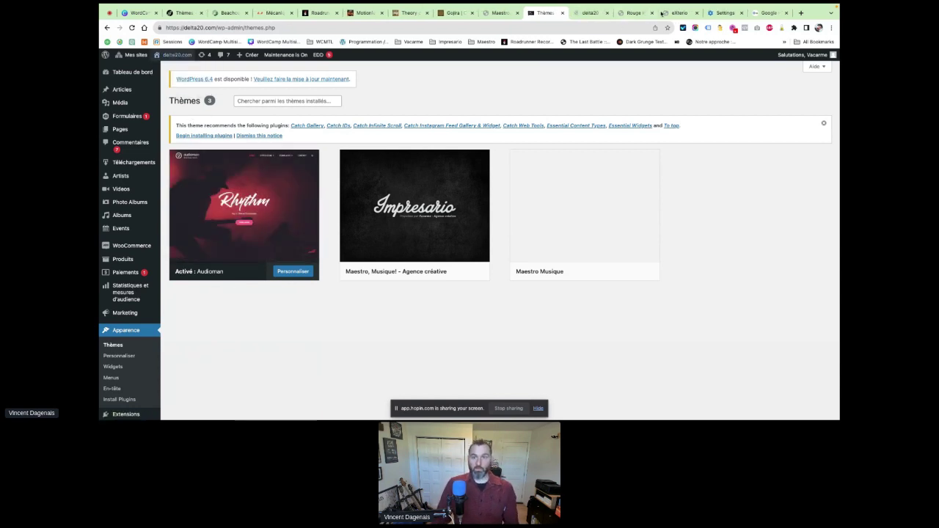
{"action": "left_click", "coordinate": [591, 12]}
{"action": "scroll", "coordinate": [588, 214], "scroll_direction": "down", "scroll_amount": 3}
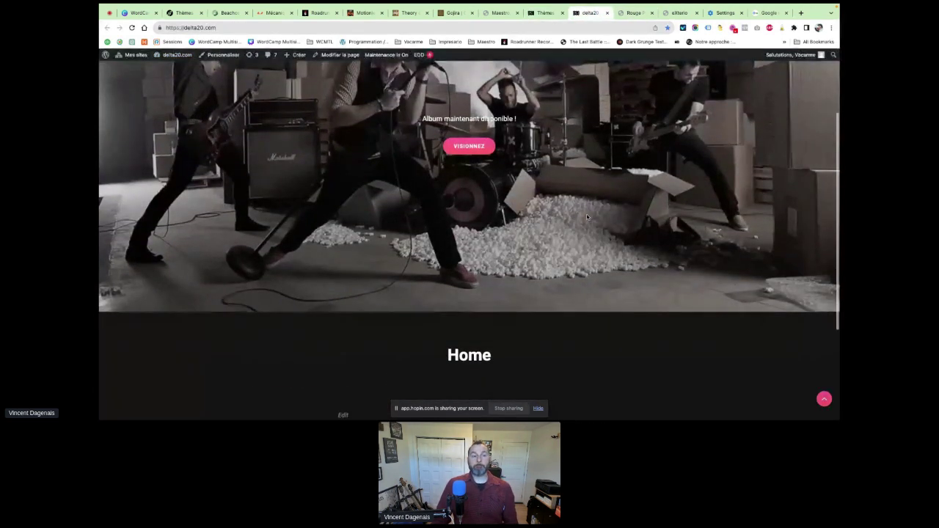
{"action": "scroll", "coordinate": [441, 161], "scroll_direction": "up", "scroll_amount": 3}
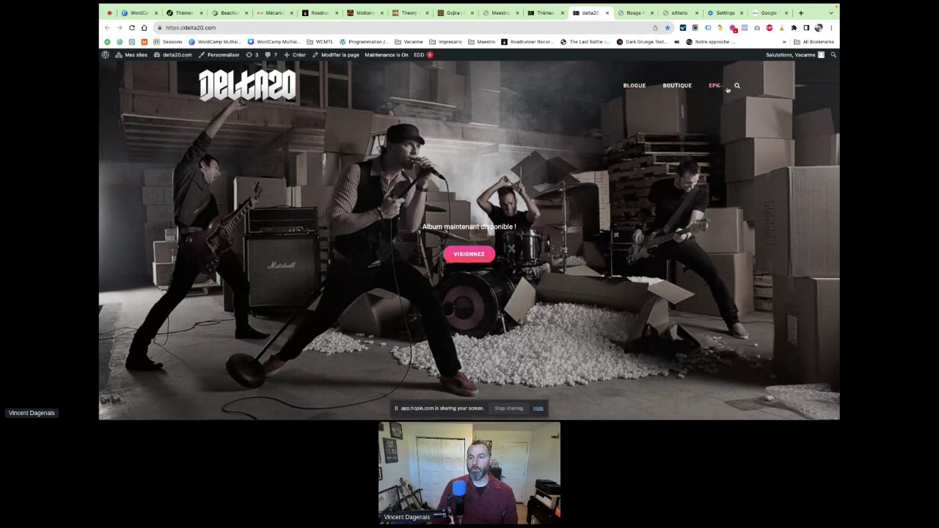
Look over the Rouge Pompier blog page, the eXterio blog grid and the list of network sites
{"action": "left_click", "coordinate": [624, 14]}
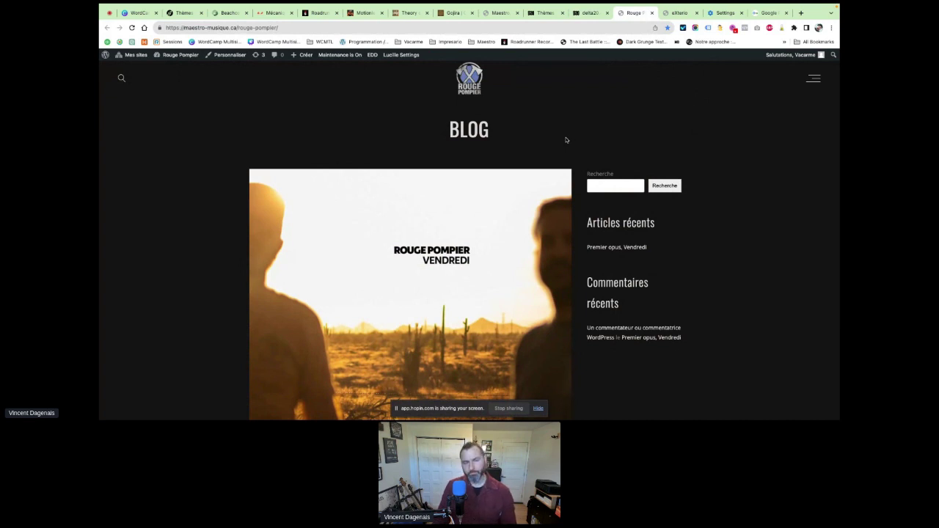
{"action": "scroll", "coordinate": [566, 140], "scroll_direction": "down", "scroll_amount": 3}
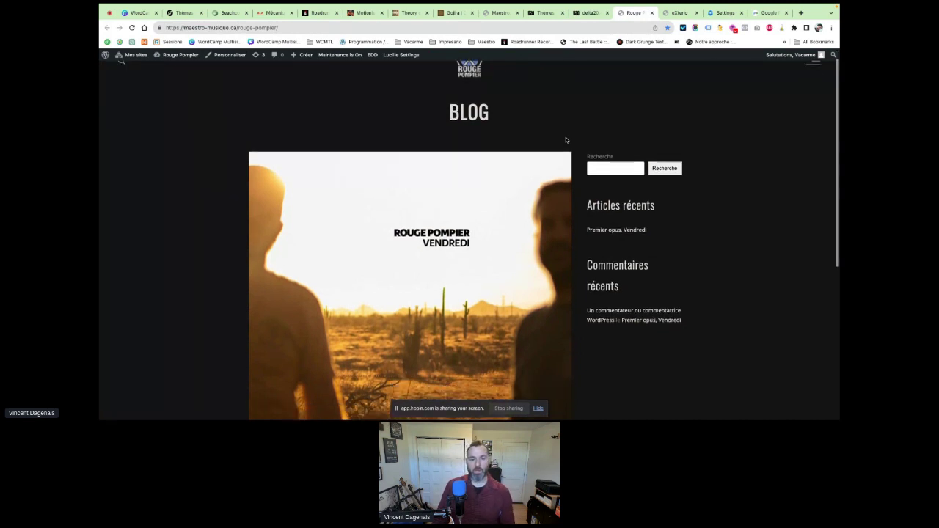
{"action": "scroll", "coordinate": [566, 140], "scroll_direction": "down", "scroll_amount": 5}
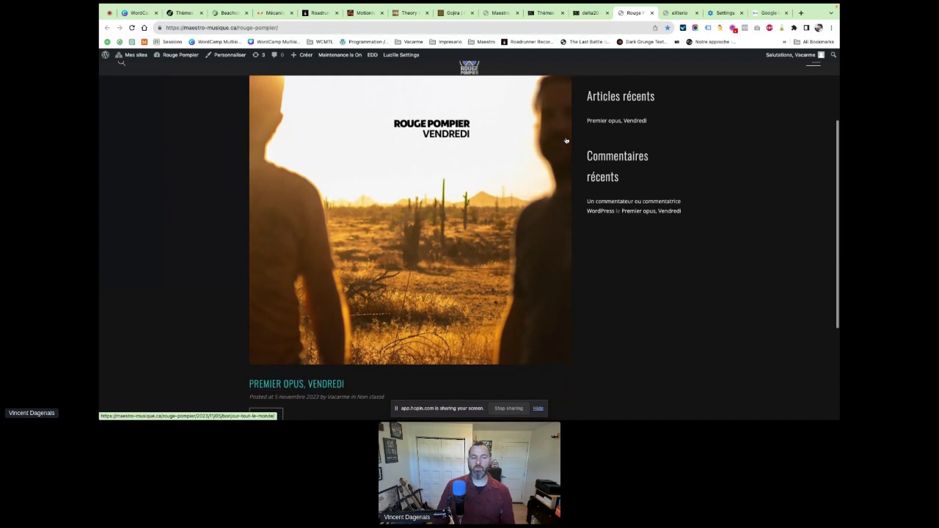
{"action": "scroll", "coordinate": [566, 145], "scroll_direction": "up", "scroll_amount": 8}
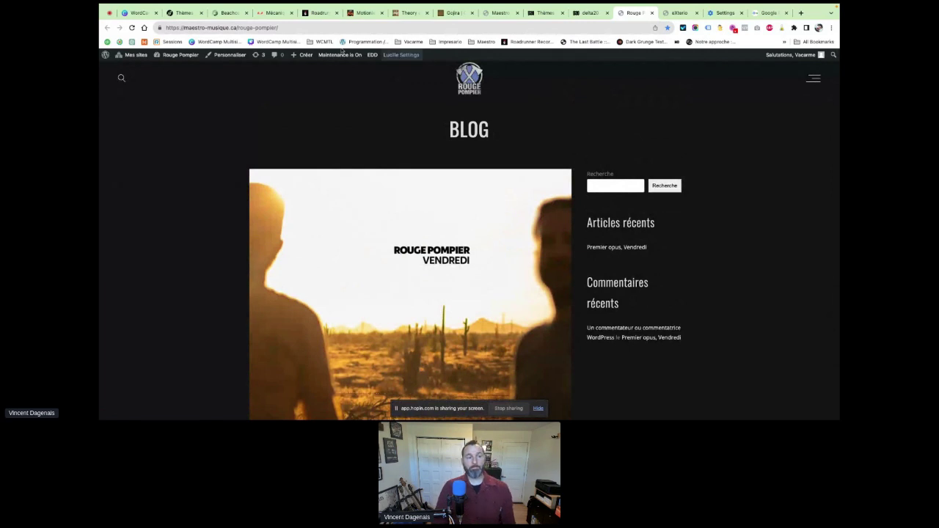
{"action": "left_click", "coordinate": [664, 14]}
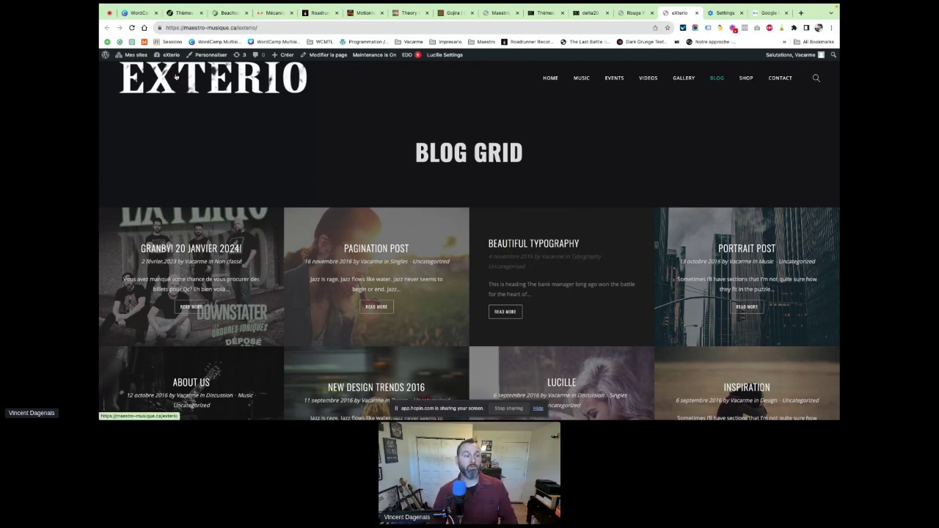
{"action": "mouse_move", "coordinate": [139, 60]}
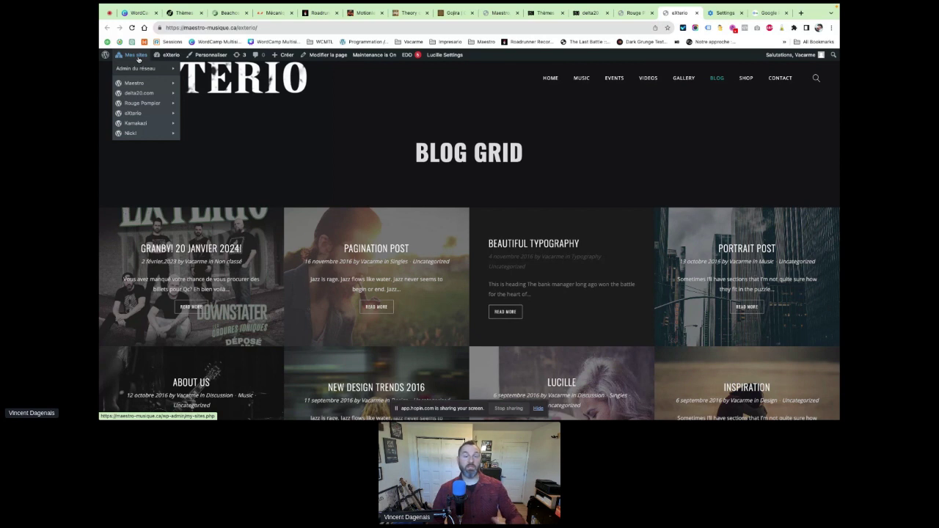
{"action": "mouse_move", "coordinate": [143, 123]}
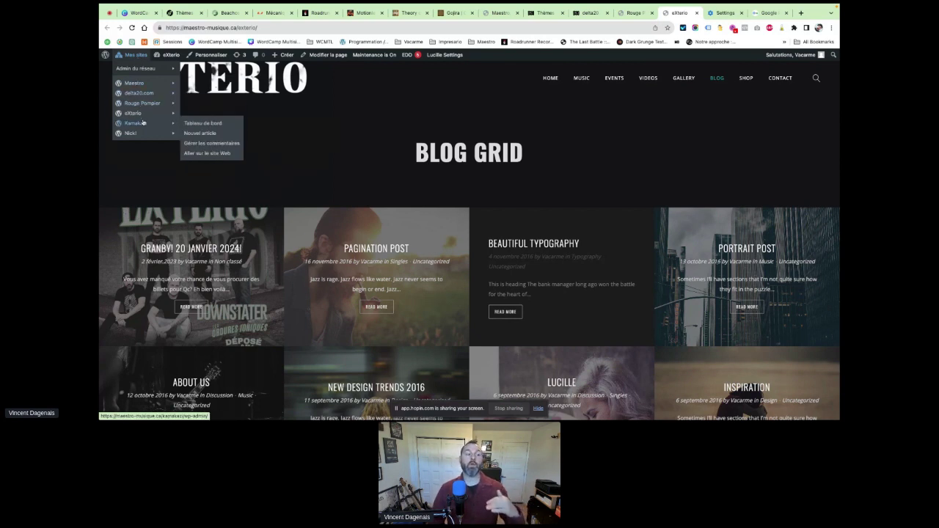
{"action": "mouse_move", "coordinate": [161, 95]}
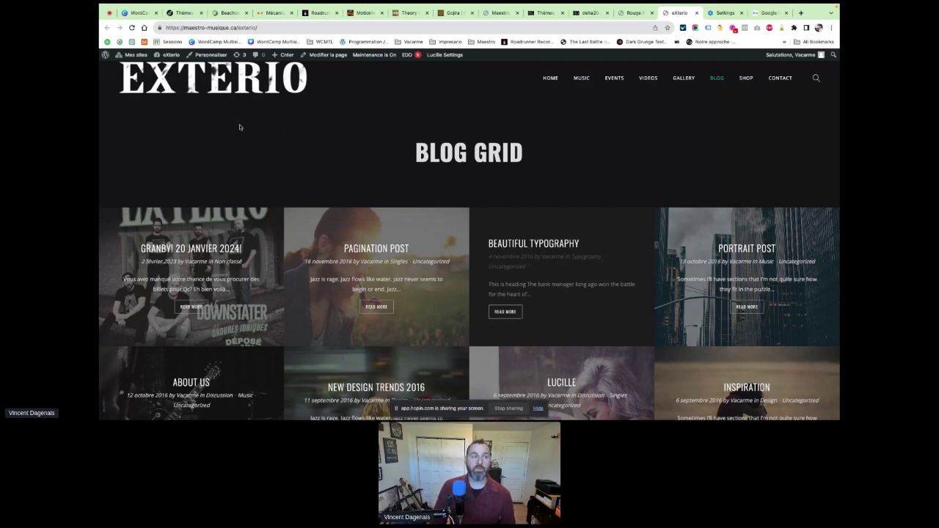
Switch to the Impresario network admin, go to its sites and open the form for adding a new site
{"action": "left_click", "coordinate": [184, 12]}
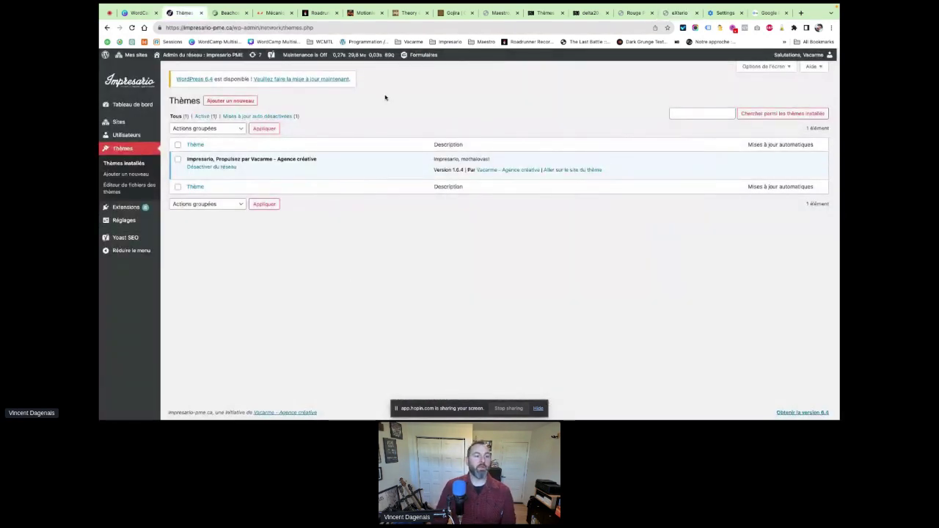
{"action": "mouse_move", "coordinate": [128, 55]}
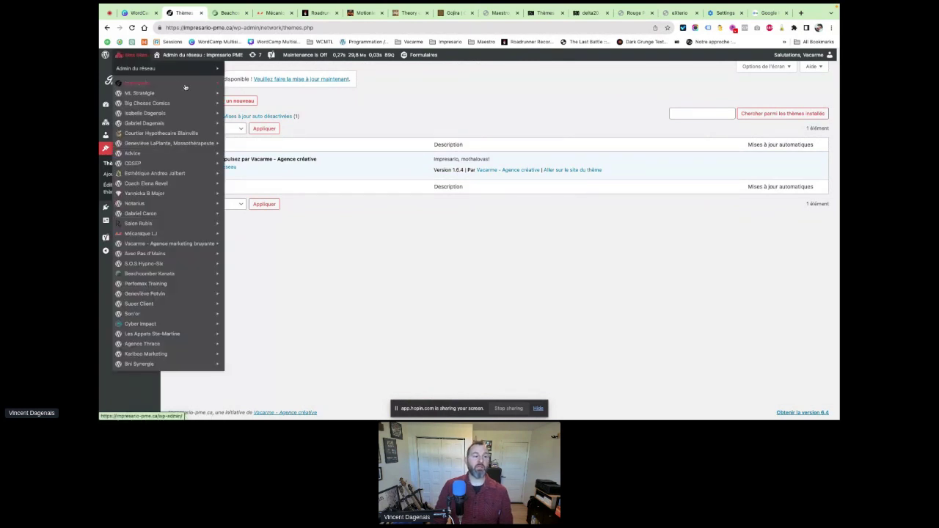
{"action": "mouse_move", "coordinate": [151, 69]}
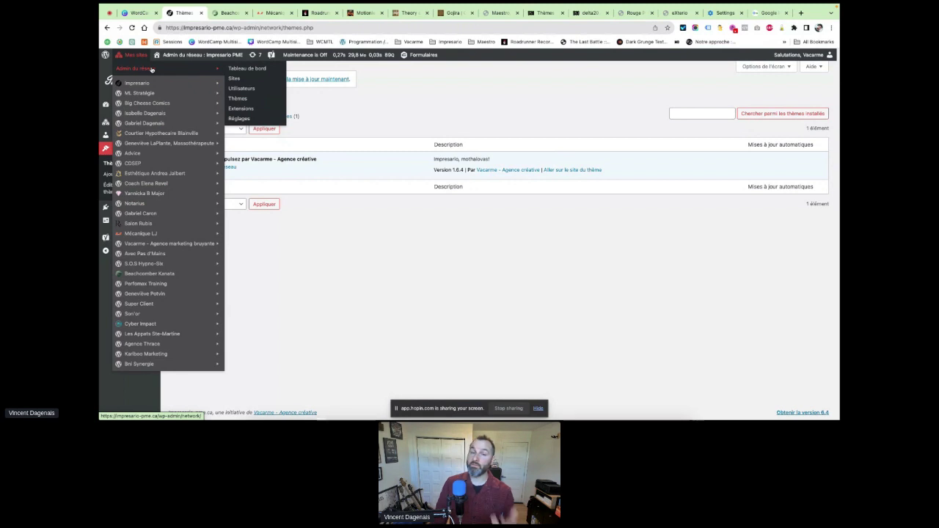
{"action": "left_click", "coordinate": [241, 108]}
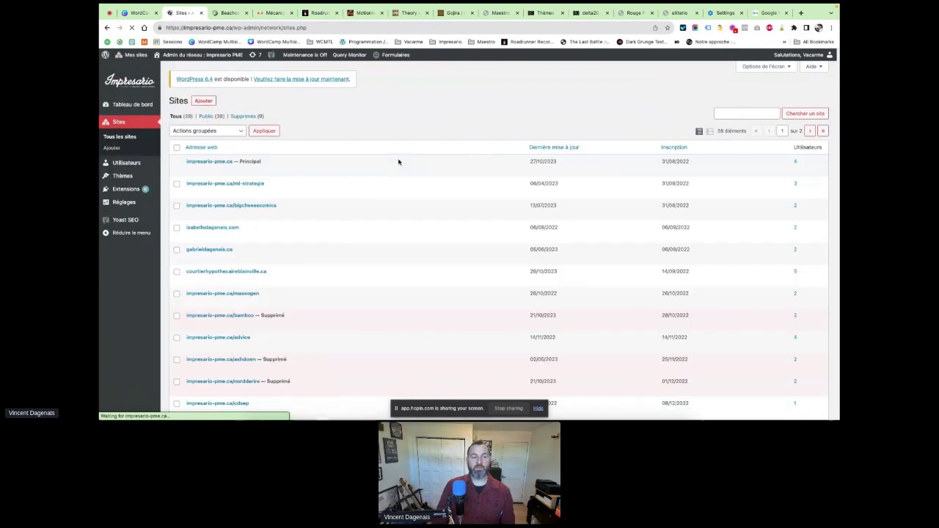
{"action": "left_click", "coordinate": [204, 101]}
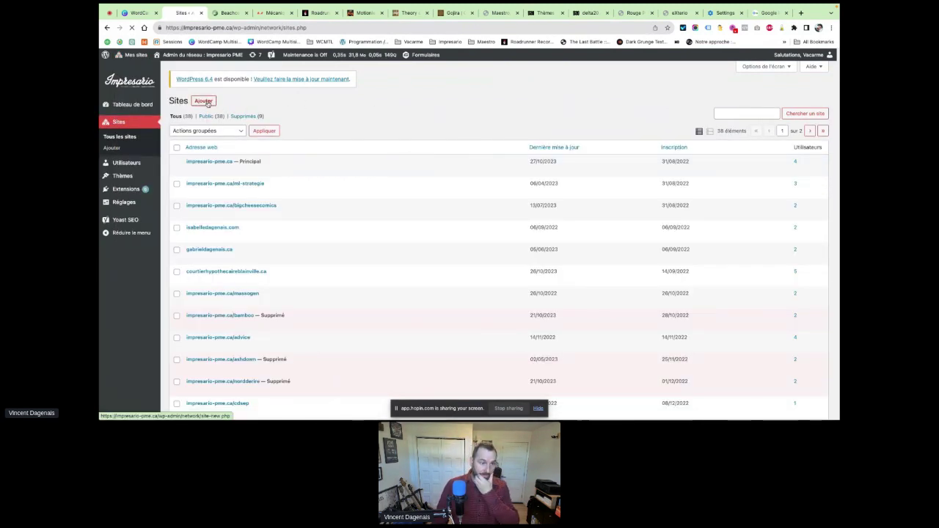
Set the new site's web address to wcmtl and its title to WordCamp Montreal
{"action": "left_click", "coordinate": [352, 138]}
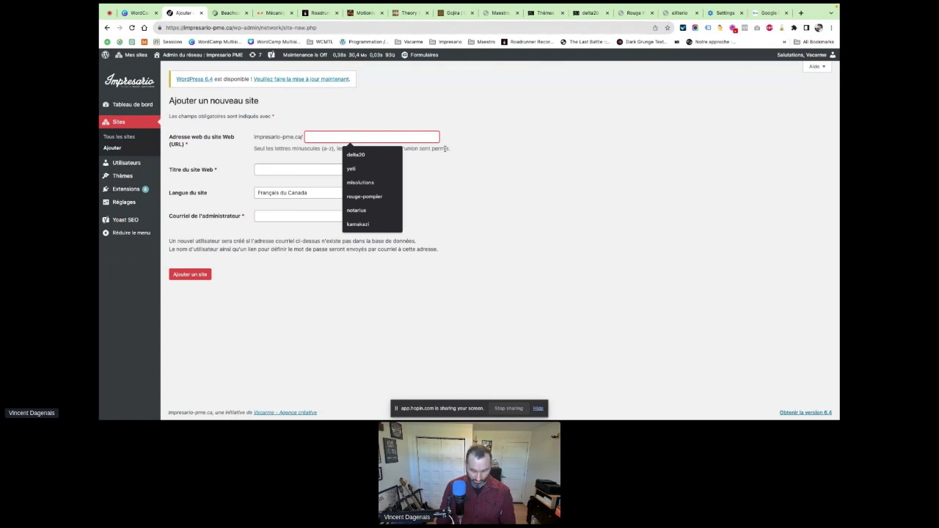
{"action": "type", "text": "cwmtl"}
{"action": "left_click_drag", "start_coordinate": [324, 137], "coordinate": [238, 135]}
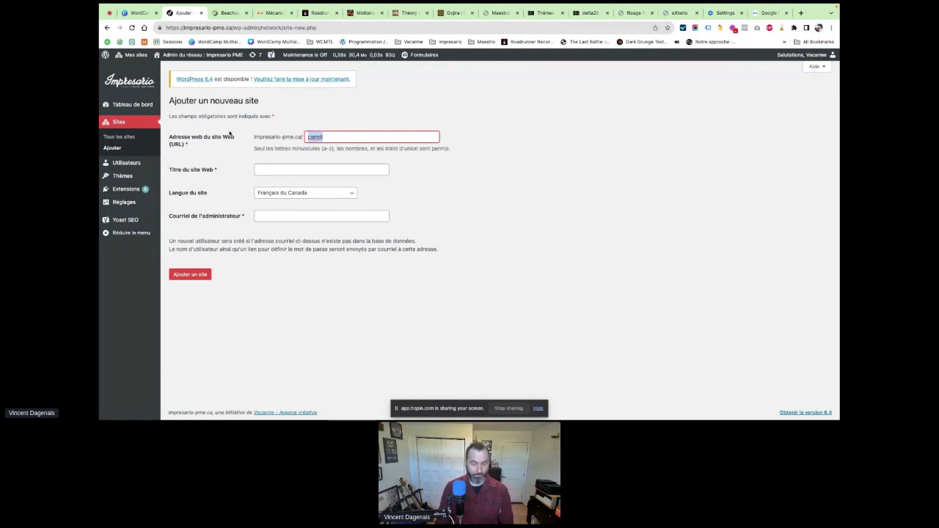
{"action": "type", "text": "wcmtl"}
{"action": "left_click", "coordinate": [308, 171]}
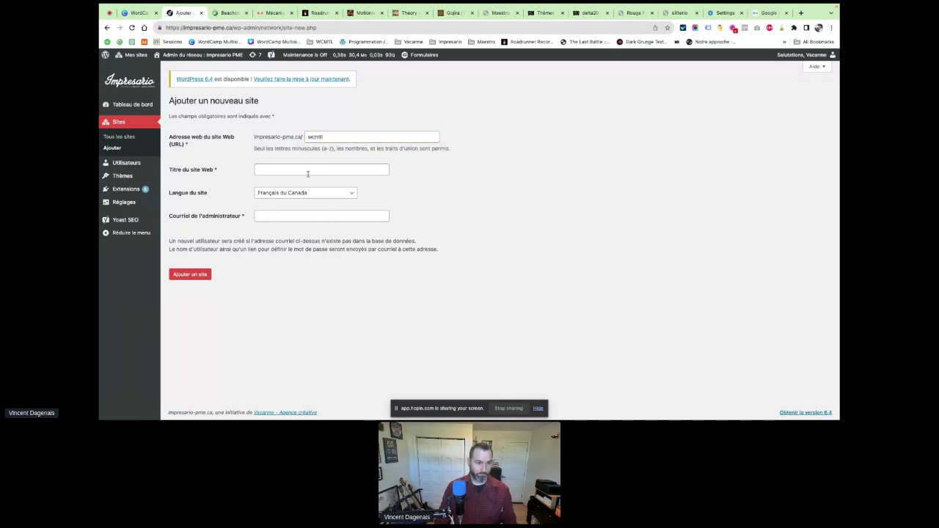
{"action": "type", "text": "WordCa"}
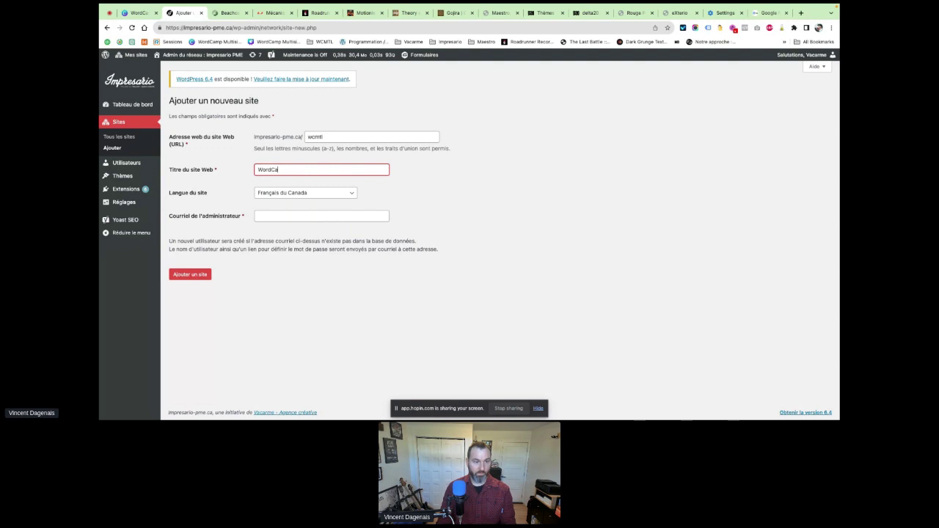
{"action": "type", "text": "mp Montreal"}
Fill in the administrator's email address and create the new site
{"action": "left_click", "coordinate": [288, 217]}
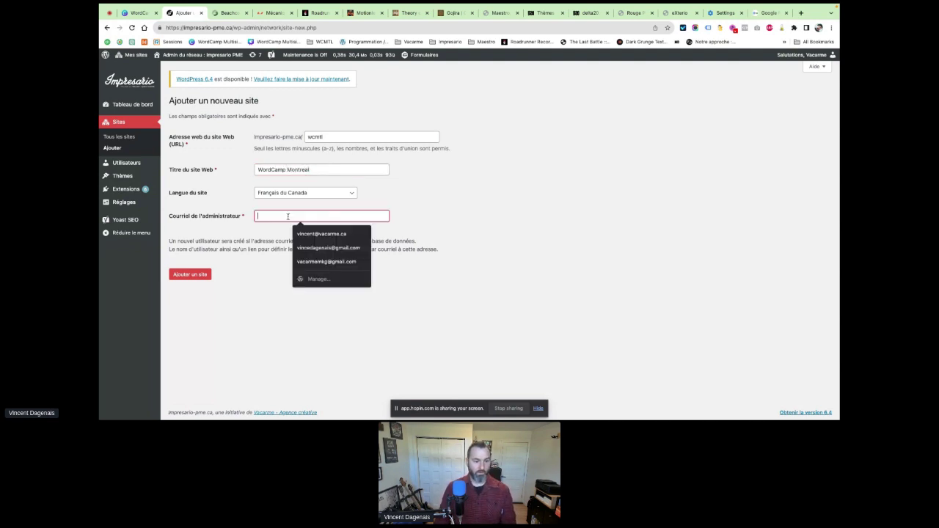
{"action": "left_click", "coordinate": [322, 234]}
{"action": "left_click_drag", "start_coordinate": [257, 216], "coordinate": [275, 216]}
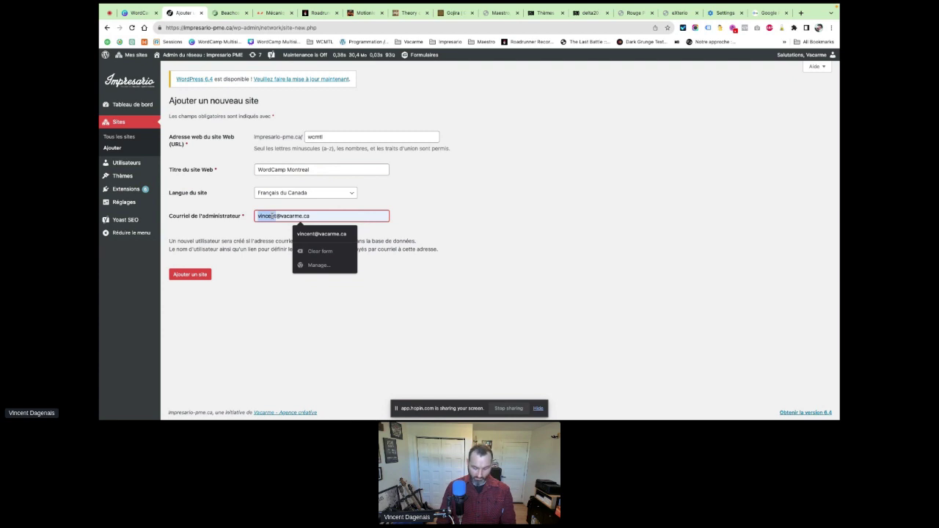
{"action": "type", "text": "wp"}
{"action": "key", "text": "Delete"}
{"action": "key", "text": "Delete"}
{"action": "left_click", "coordinate": [306, 271]}
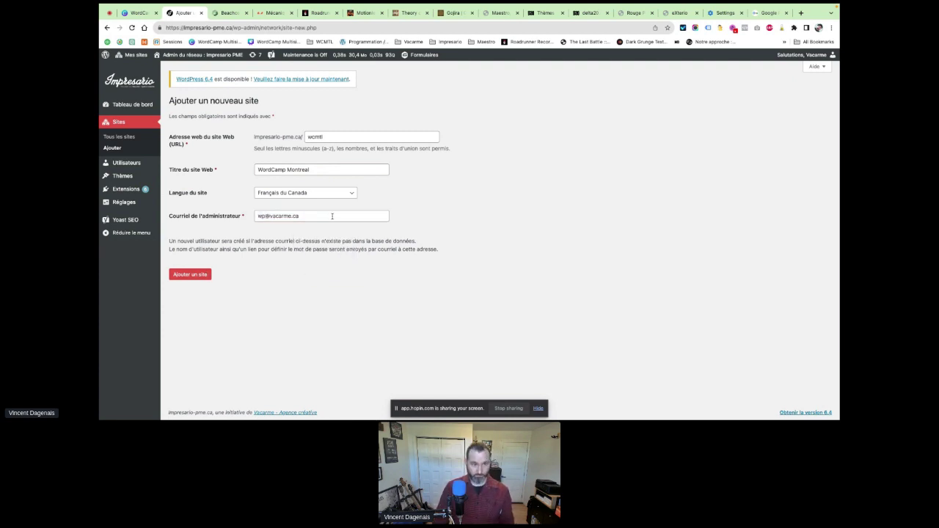
{"action": "left_click", "coordinate": [191, 275]}
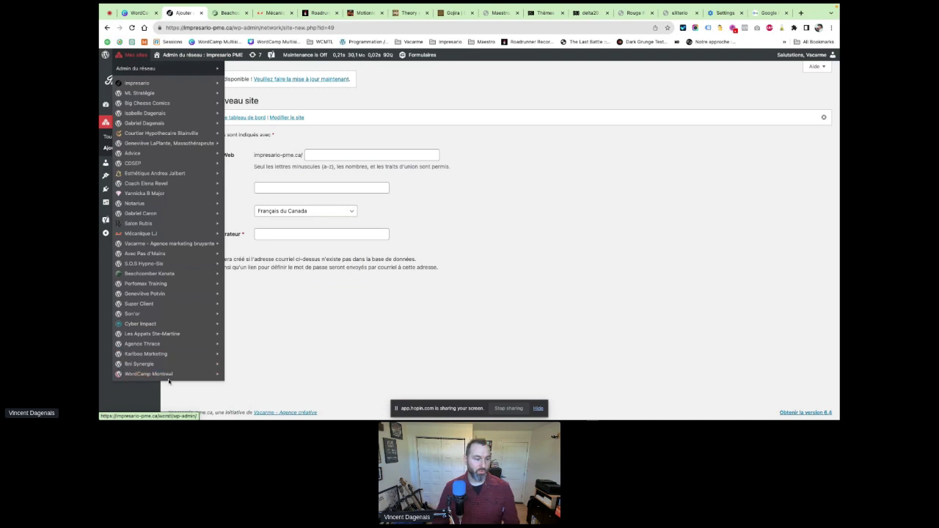
Open the dashboard of the new WordCamp Montreal site and activate the Impresario theme on it
{"action": "mouse_move", "coordinate": [175, 376]}
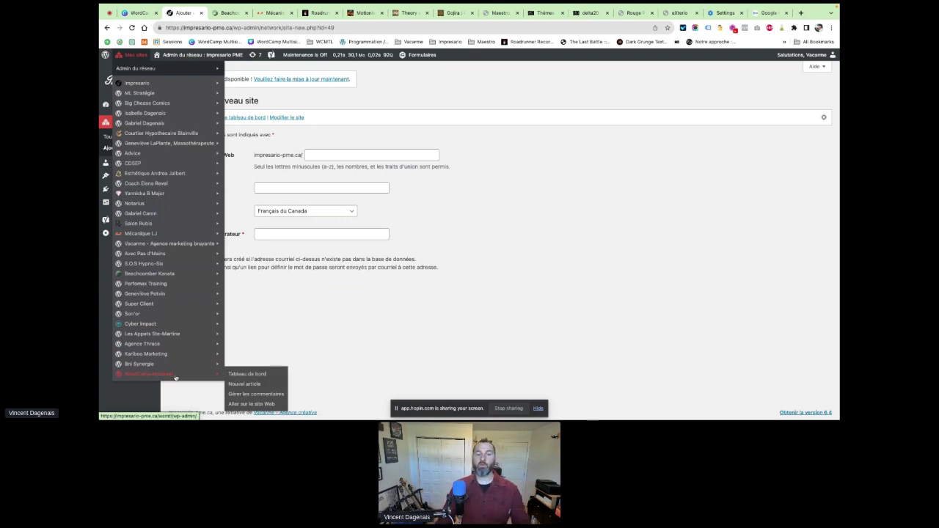
{"action": "left_click", "coordinate": [256, 119]}
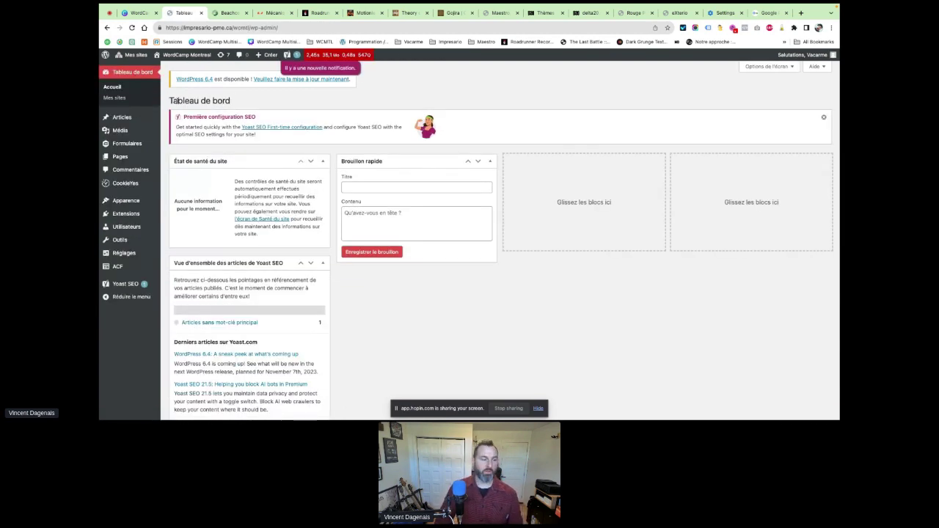
{"action": "mouse_move", "coordinate": [144, 201]}
{"action": "left_click", "coordinate": [179, 204]}
{"action": "left_click", "coordinate": [405, 262]}
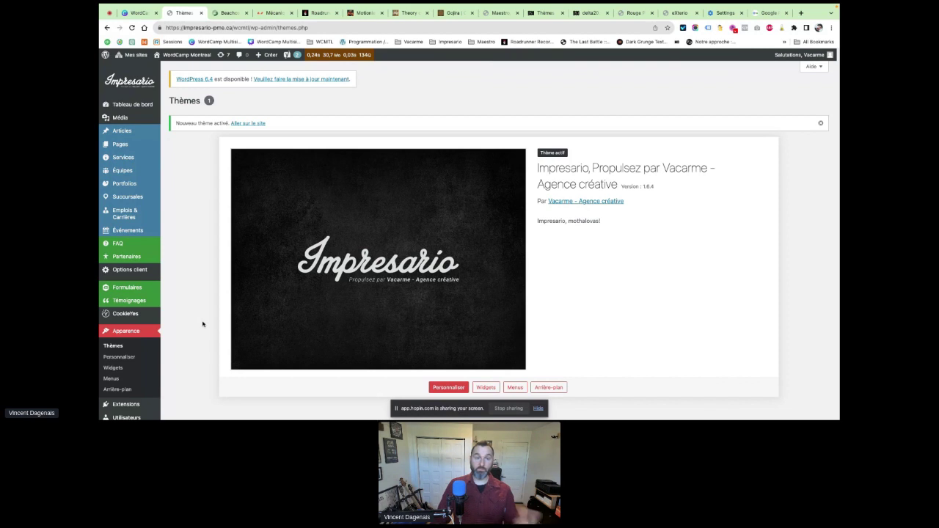
Open the theme layout settings in the site's customizer and choose Bootstrap 5 as the Bootstrap version
{"action": "scroll", "coordinate": [203, 324], "scroll_direction": "down", "scroll_amount": 2}
{"action": "left_click", "coordinate": [119, 283]}
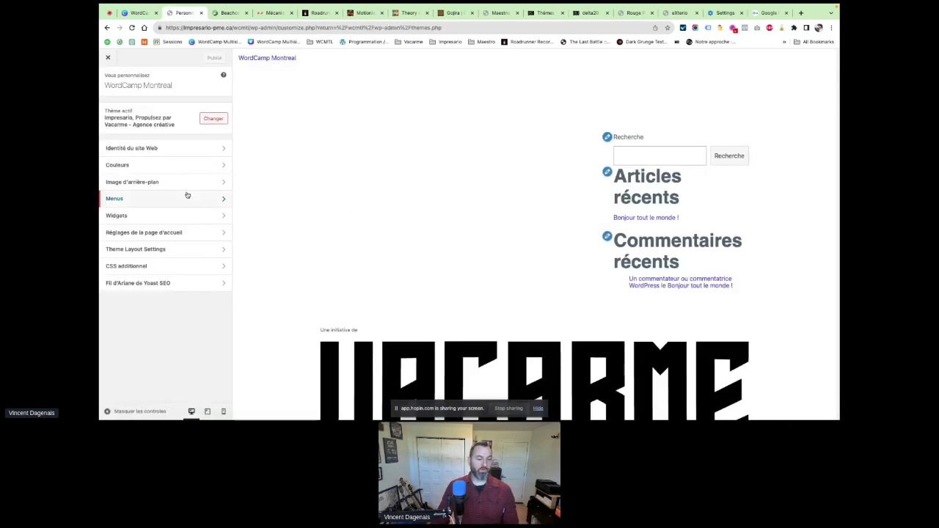
{"action": "left_click", "coordinate": [175, 253]}
{"action": "left_click", "coordinate": [166, 142]}
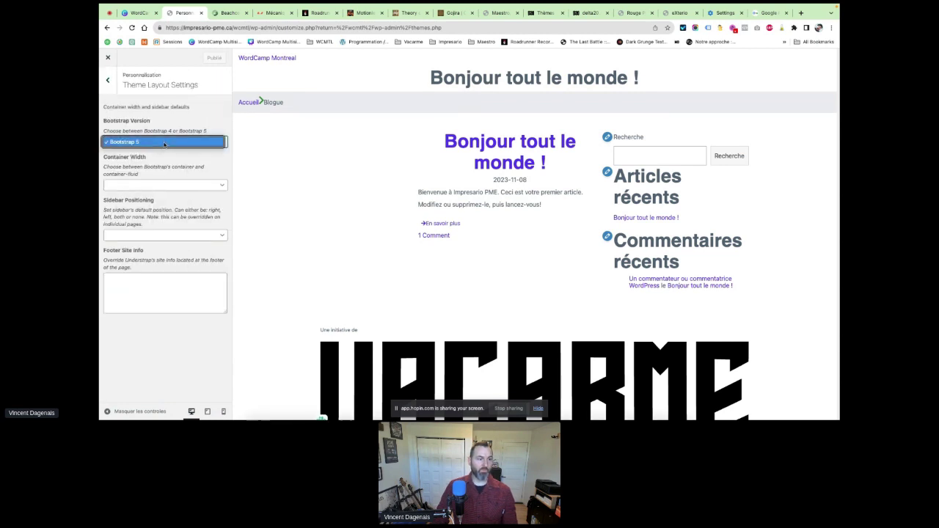
{"action": "left_click", "coordinate": [164, 144]}
Set the layout to full width container, Offcanvas navigation and no sidebar, publish the changes and leave the customizer
{"action": "left_click", "coordinate": [165, 185]}
{"action": "left_click", "coordinate": [165, 185]}
{"action": "left_click", "coordinate": [154, 228]}
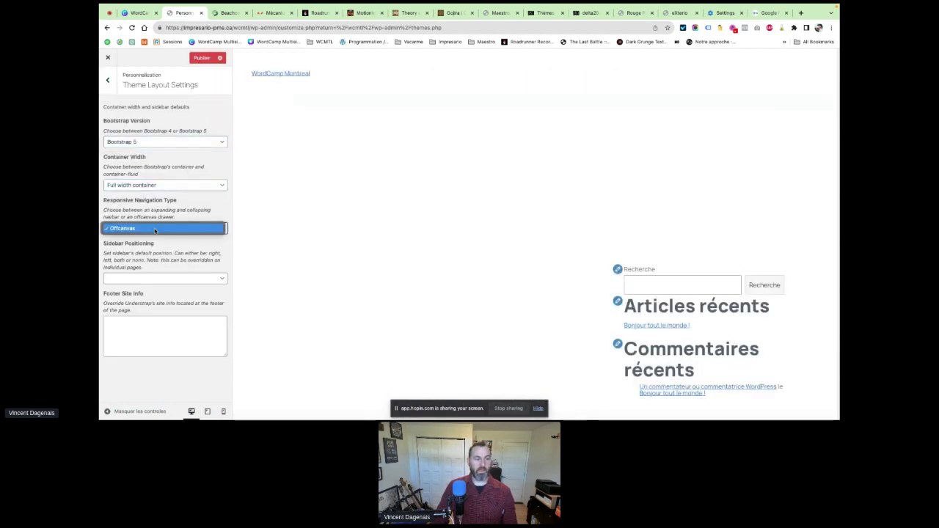
{"action": "left_click", "coordinate": [155, 228]}
{"action": "left_click", "coordinate": [165, 278]}
{"action": "left_click", "coordinate": [165, 278]}
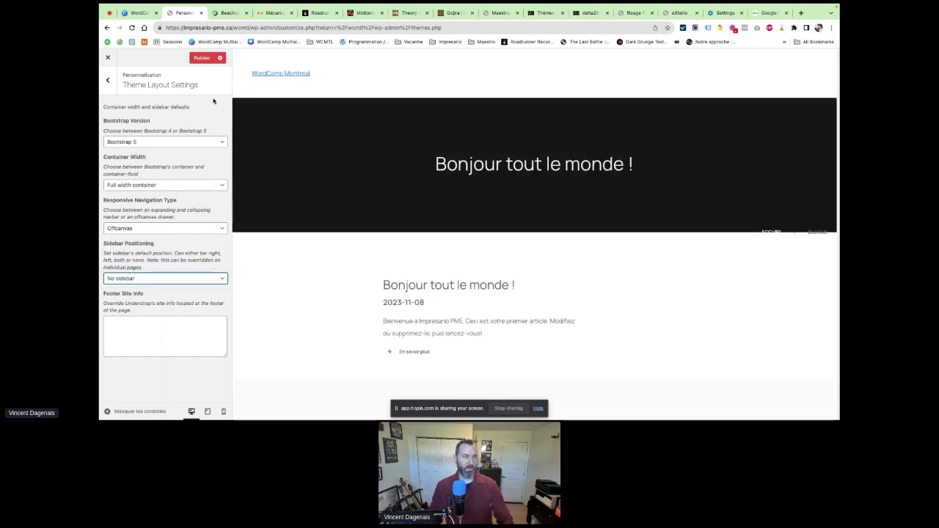
{"action": "left_click", "coordinate": [202, 58]}
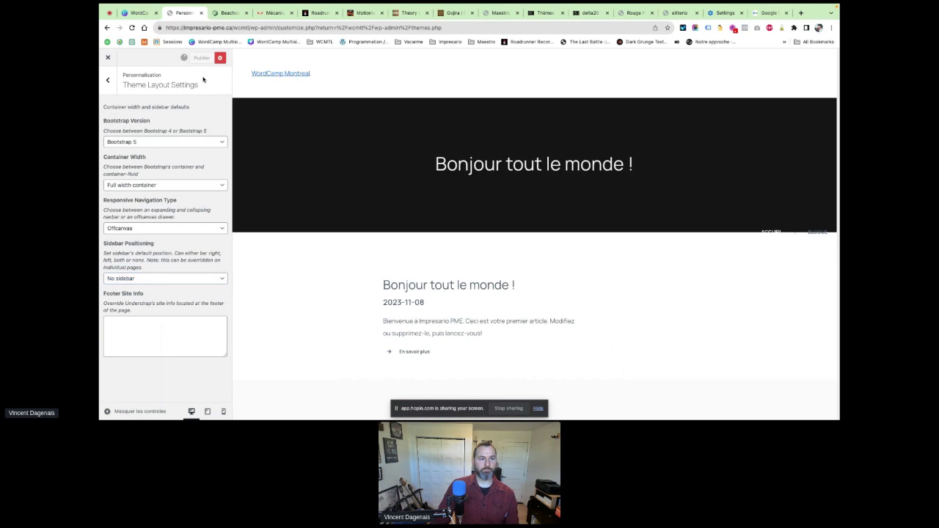
{"action": "left_click", "coordinate": [108, 57]}
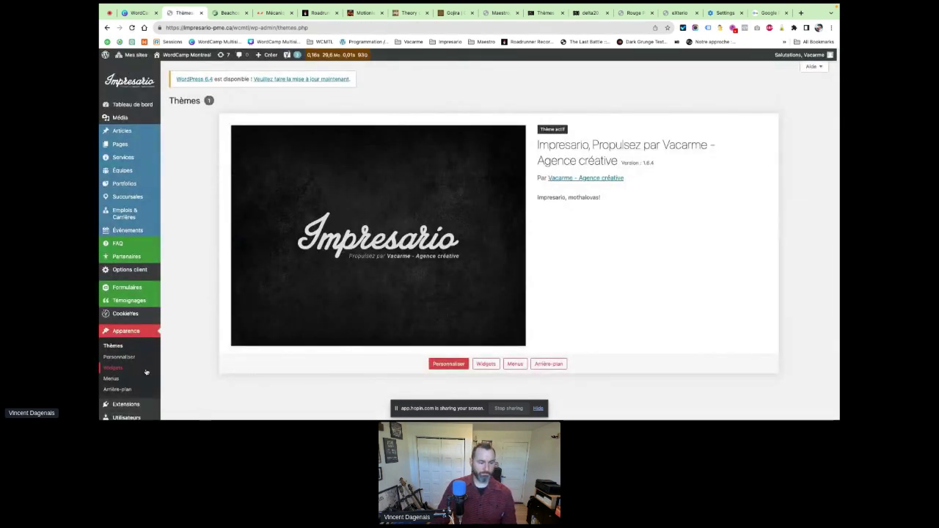
Look over the site's admin menu and view the WordCamp Montreal home page in a separate tab
{"action": "scroll", "coordinate": [154, 323], "scroll_direction": "down", "scroll_amount": 2}
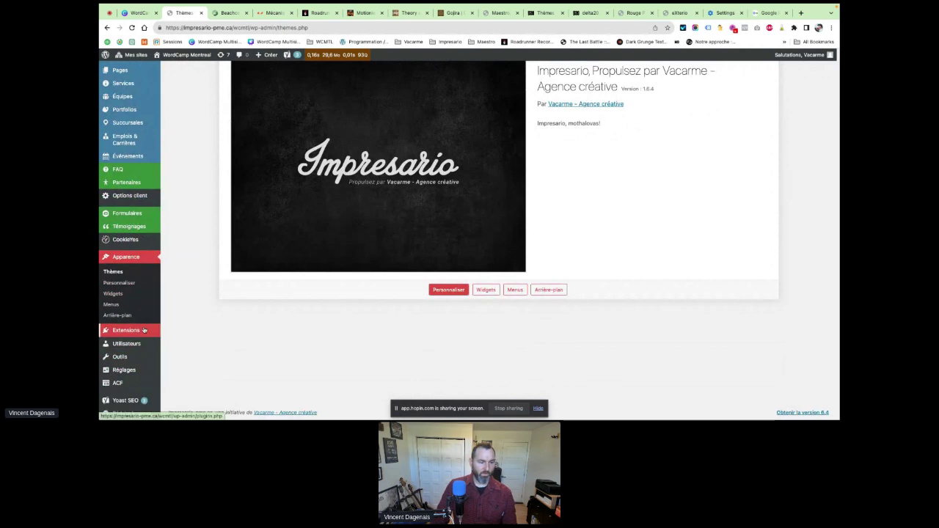
{"action": "scroll", "coordinate": [144, 334], "scroll_direction": "up", "scroll_amount": 2}
{"action": "scroll", "coordinate": [145, 333], "scroll_direction": "down", "scroll_amount": 2}
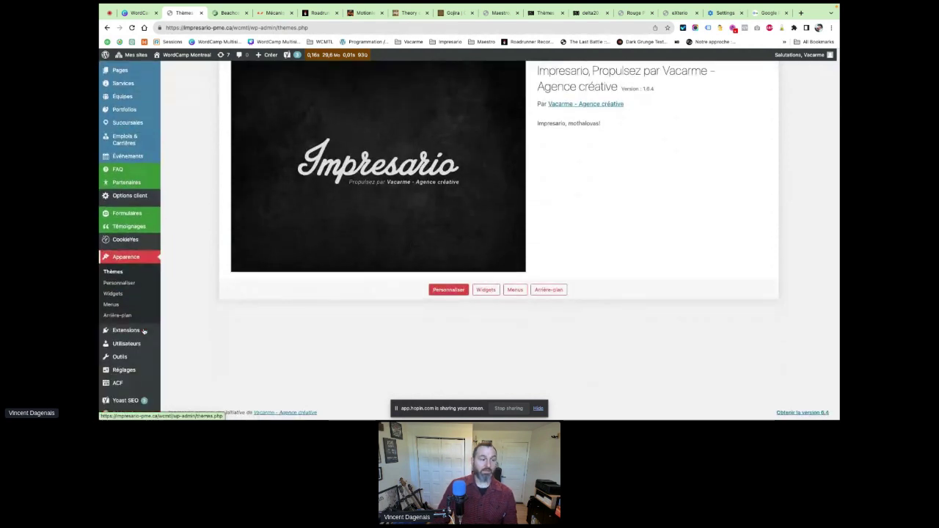
{"action": "scroll", "coordinate": [155, 181], "scroll_direction": "up", "scroll_amount": 2}
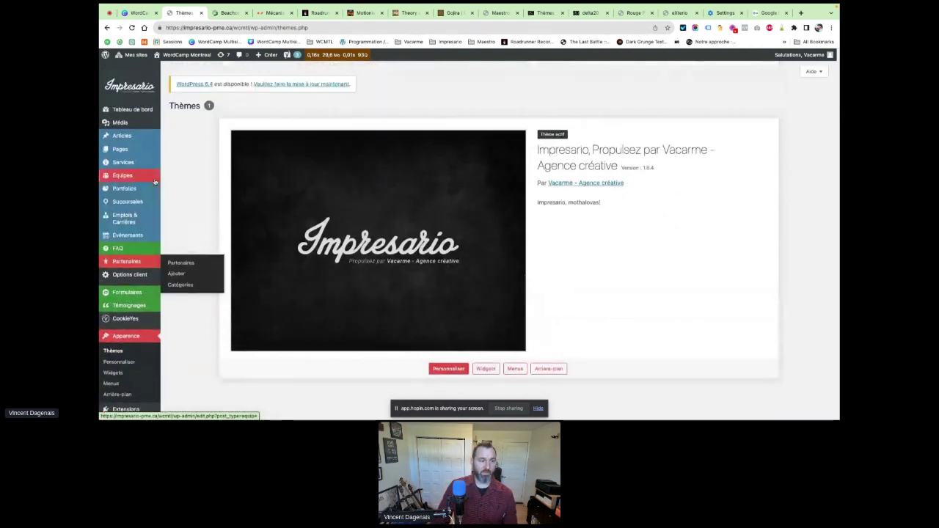
{"action": "middle_click", "coordinate": [187, 55]}
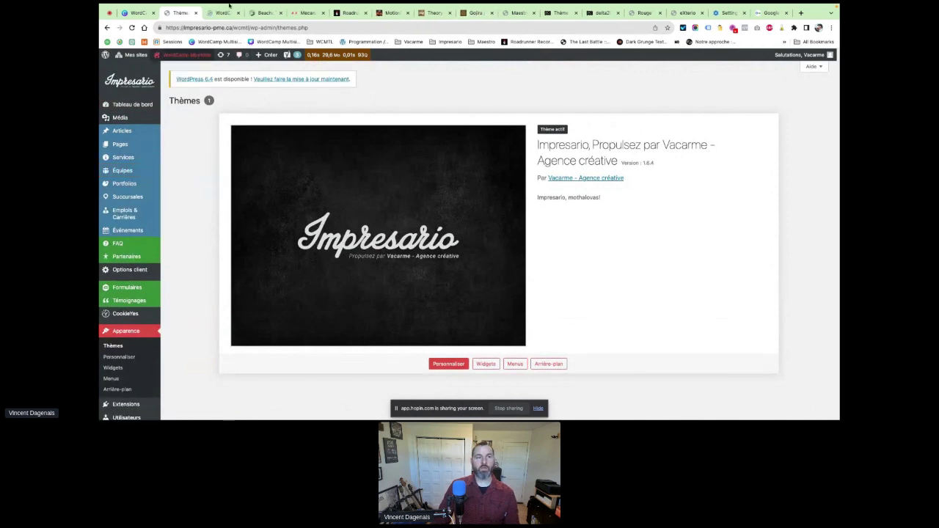
{"action": "left_click", "coordinate": [228, 11]}
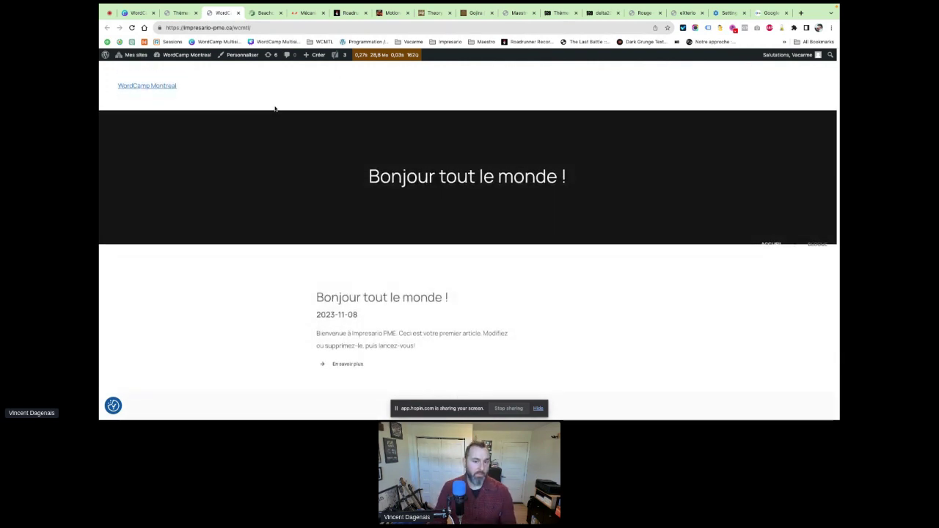
Return to the site's admin and examine the content types and options the Impresario theme offers
{"action": "left_click", "coordinate": [180, 13]}
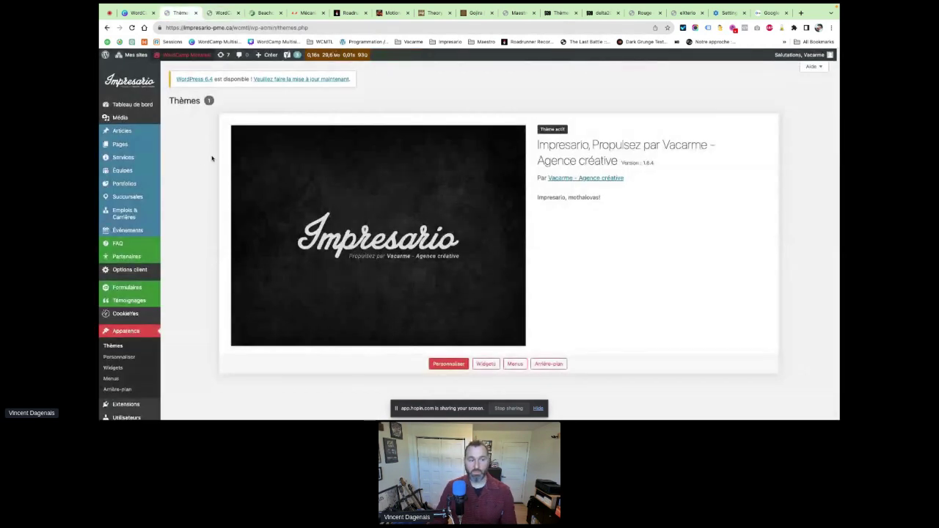
{"action": "mouse_move", "coordinate": [143, 149]}
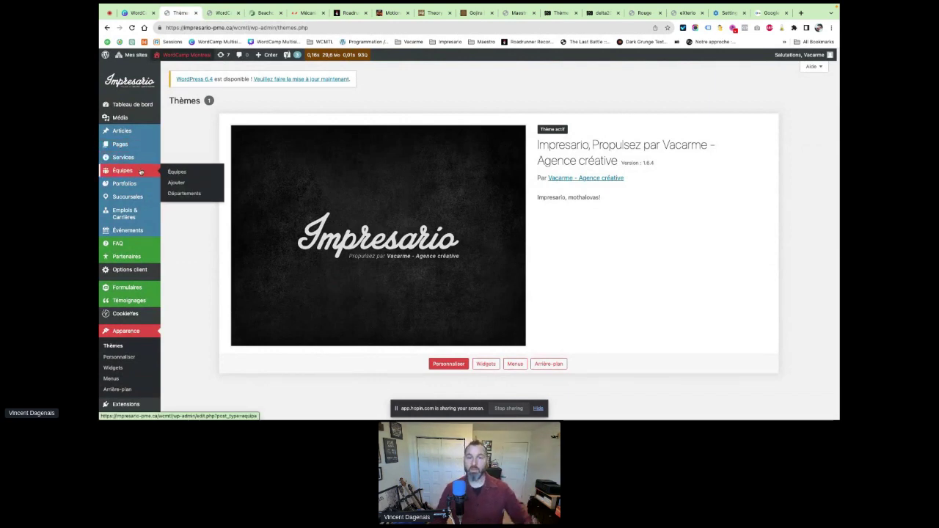
{"action": "mouse_move", "coordinate": [140, 195]}
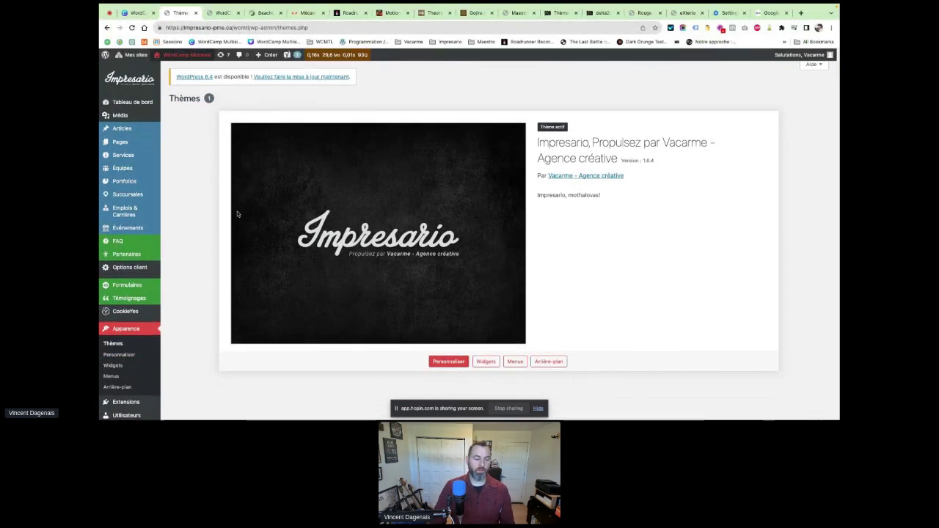
{"action": "scroll", "coordinate": [237, 215], "scroll_direction": "down", "scroll_amount": 2}
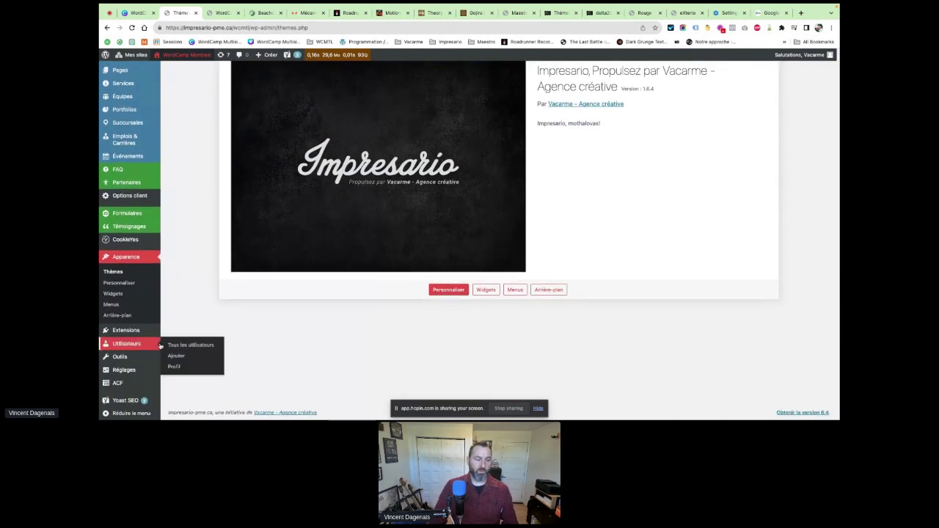
{"action": "scroll", "coordinate": [157, 389], "scroll_direction": "up", "scroll_amount": 2}
{"action": "scroll", "coordinate": [150, 253], "scroll_direction": "down", "scroll_amount": 2}
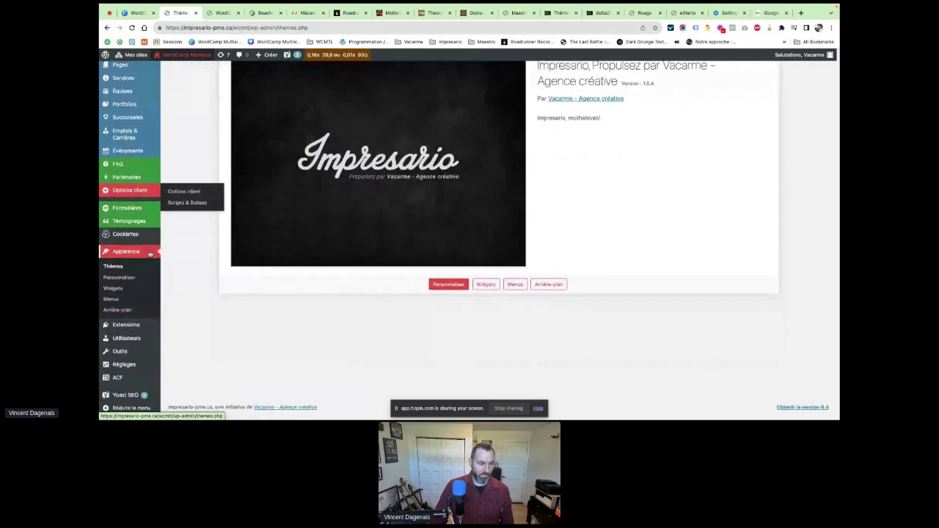
Open the site's plugin list and activate the Maintenance plugin
{"action": "mouse_move", "coordinate": [129, 400]}
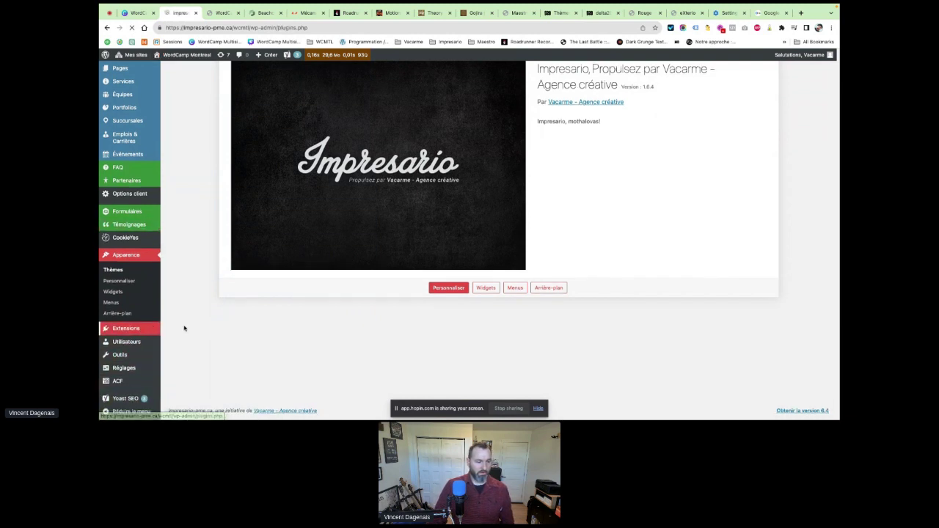
{"action": "scroll", "coordinate": [173, 334], "scroll_direction": "down", "scroll_amount": 10}
{"action": "scroll", "coordinate": [174, 332], "scroll_direction": "up", "scroll_amount": 2}
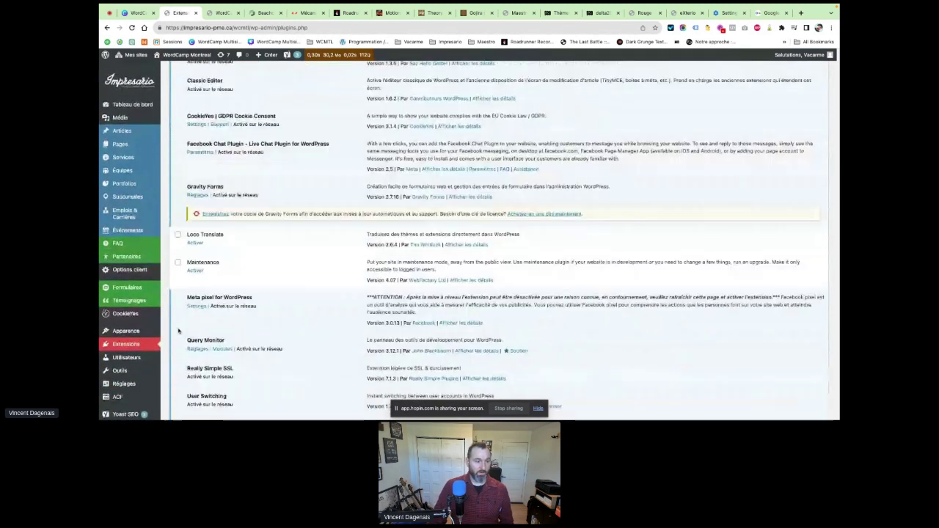
{"action": "left_click", "coordinate": [196, 272]}
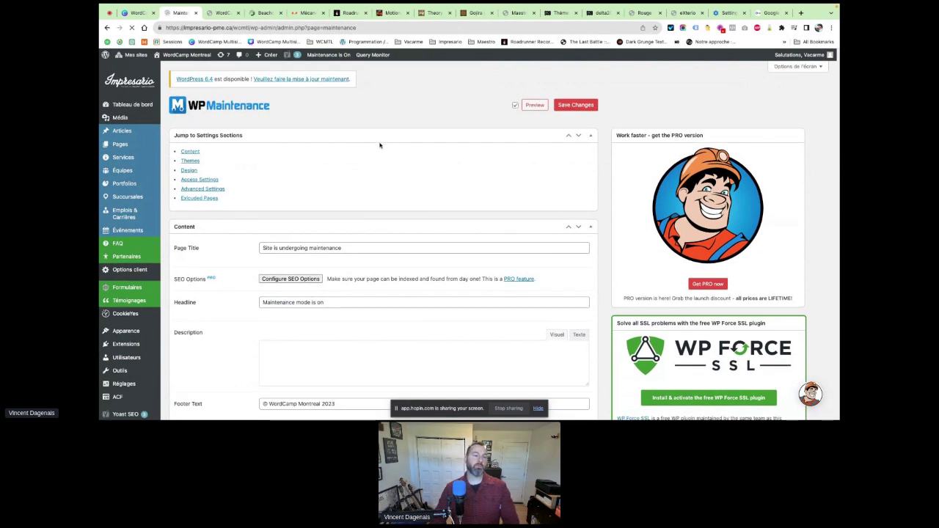
Check the WordCamp Montreal home page, view the same address in Safari and return to Chrome
{"action": "left_click", "coordinate": [189, 66]}
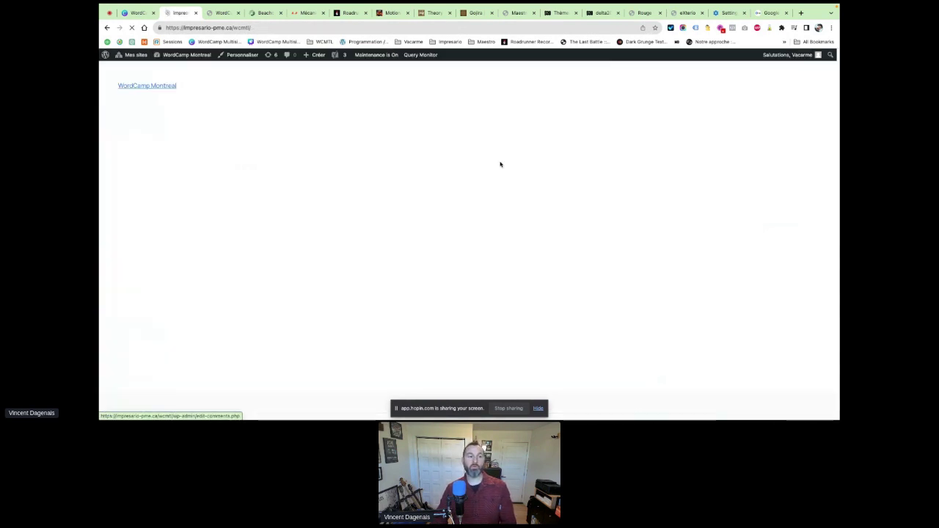
{"action": "left_click", "coordinate": [293, 27]}
{"action": "key", "text": "super+space"}
{"action": "type", "text": "sa"}
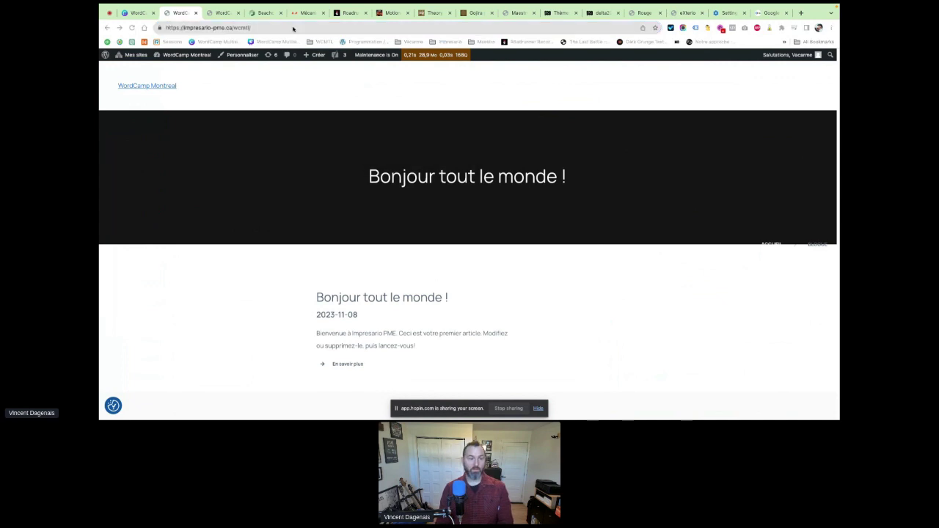
{"action": "key", "text": "Return"}
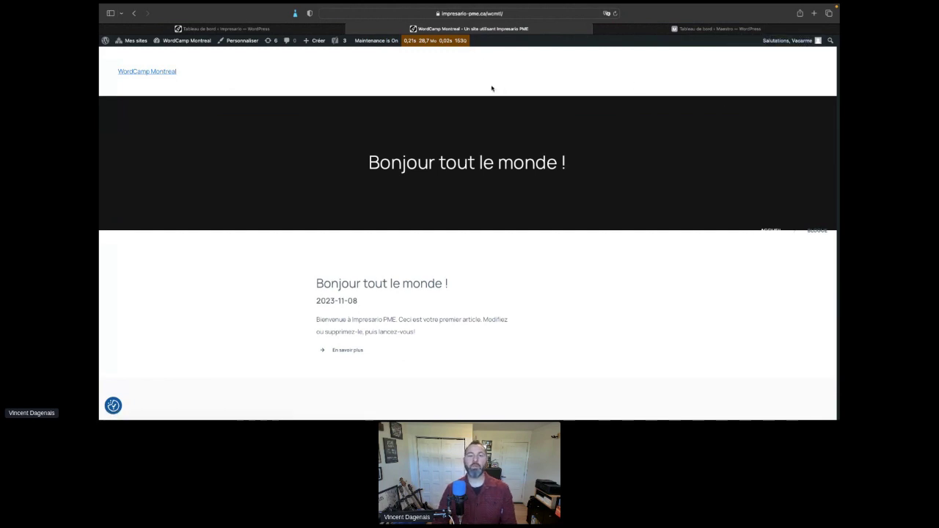
{"action": "key", "text": "super+q"}
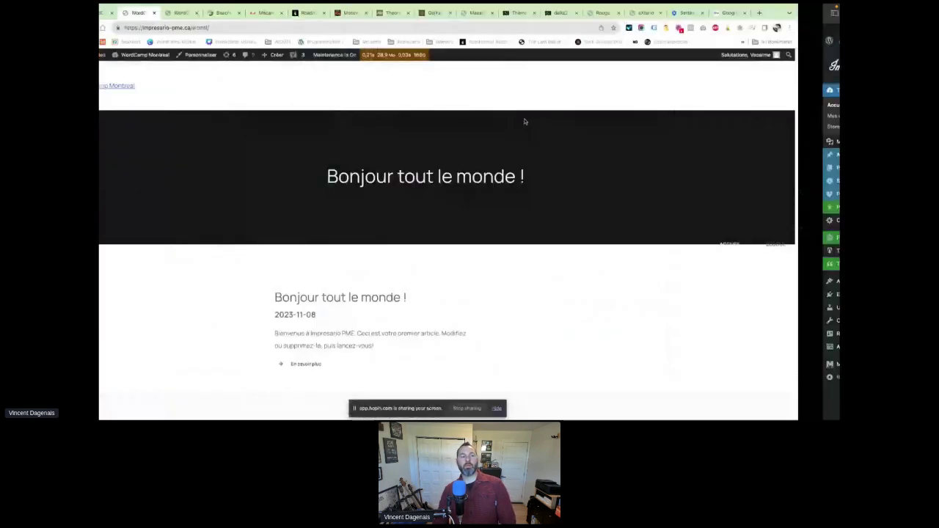